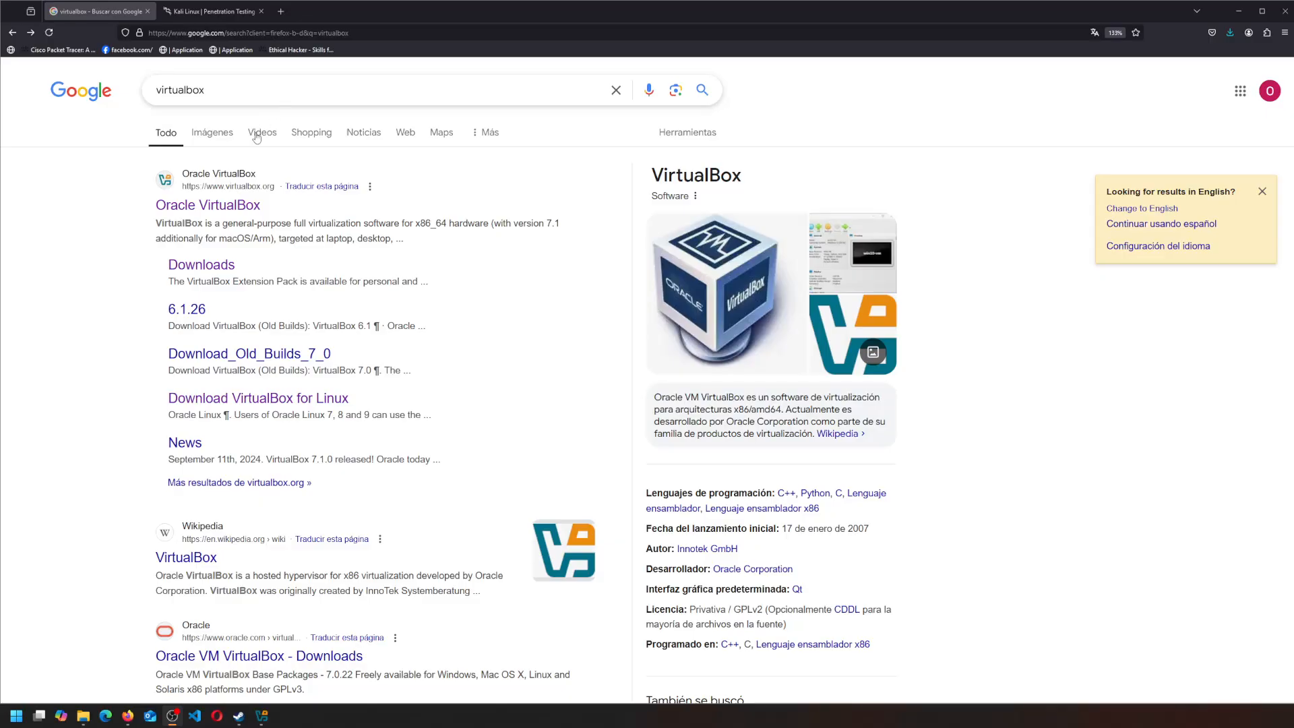
- Open the VirtualBox downloads page, then launch VirtualBox Manager and move its window aside
click(215, 266)
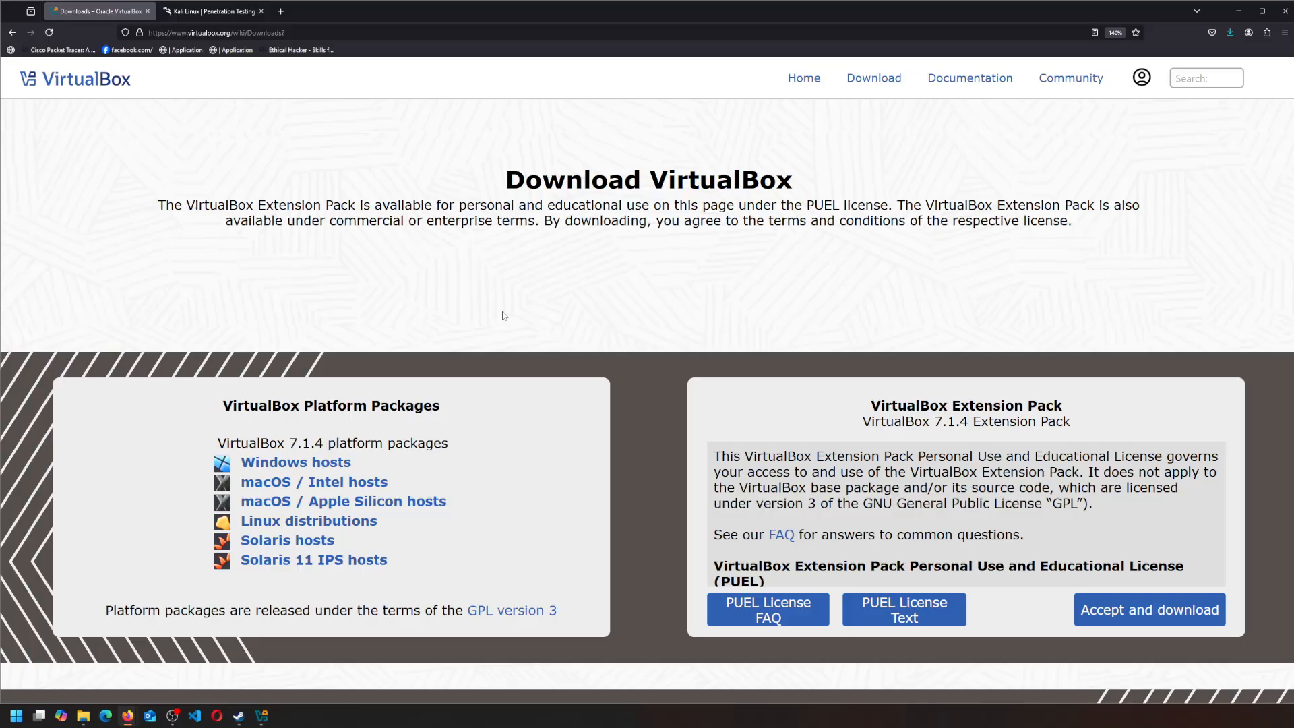
click(262, 716)
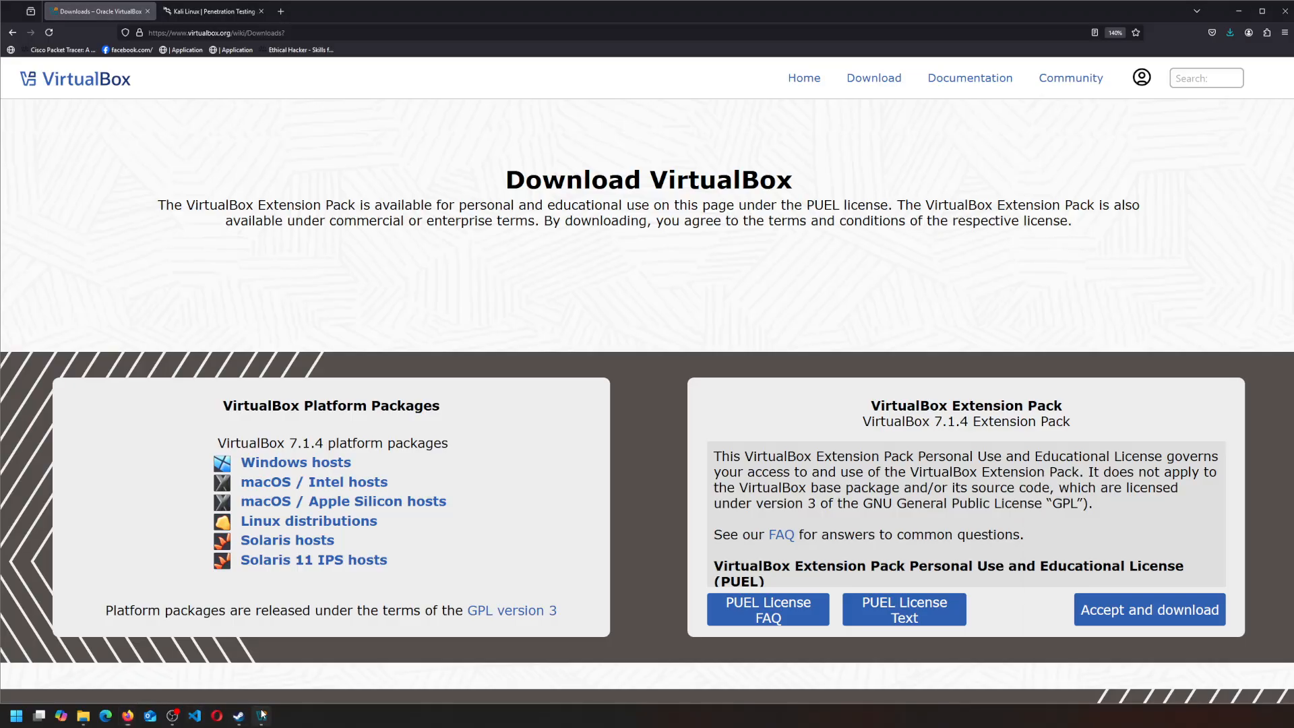
drag(1105, 112, 1293, 74)
- Go to kali.org's pre-built virtual machine images and bring VirtualBox Manager back into view
click(205, 13)
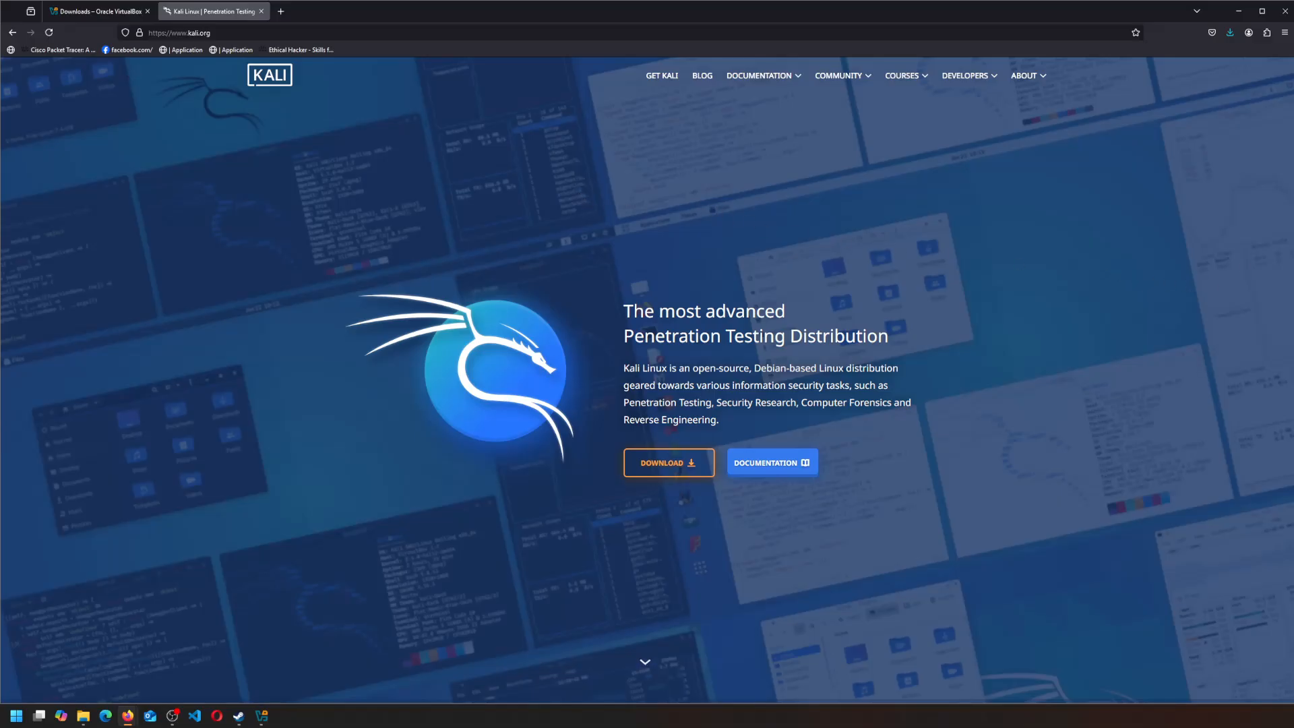
click(652, 472)
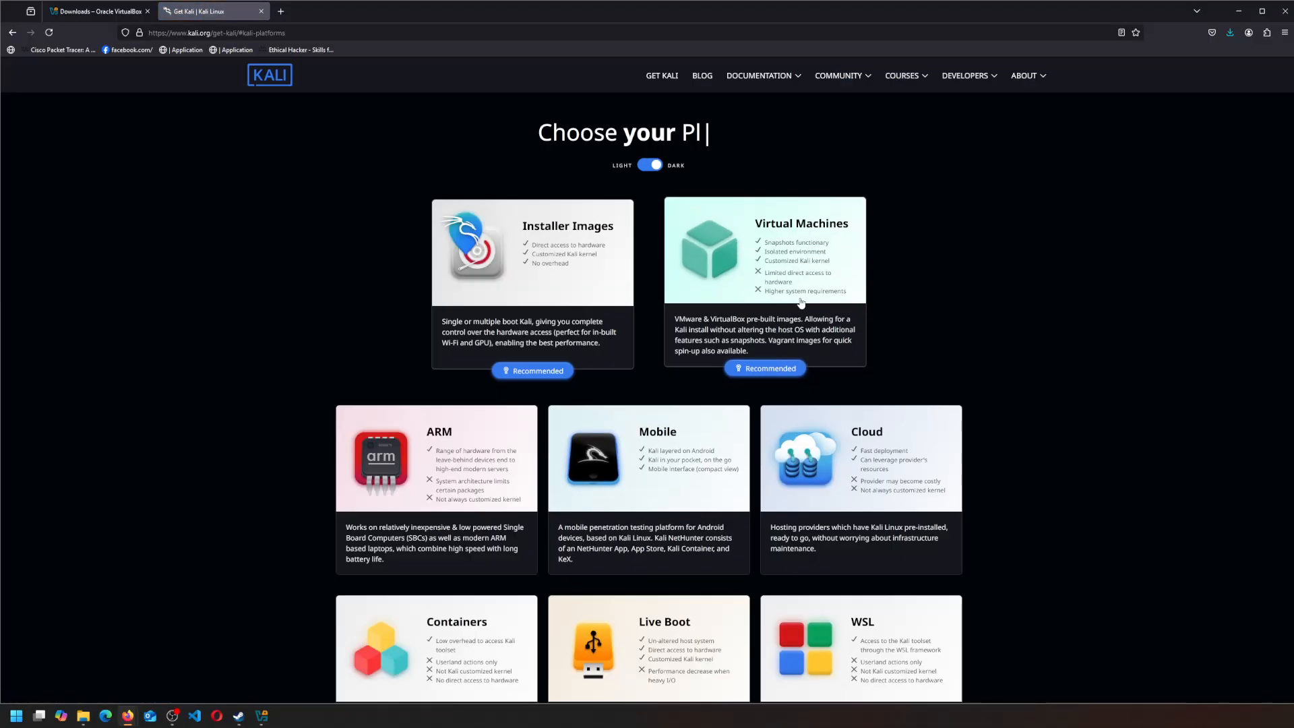
click(778, 367)
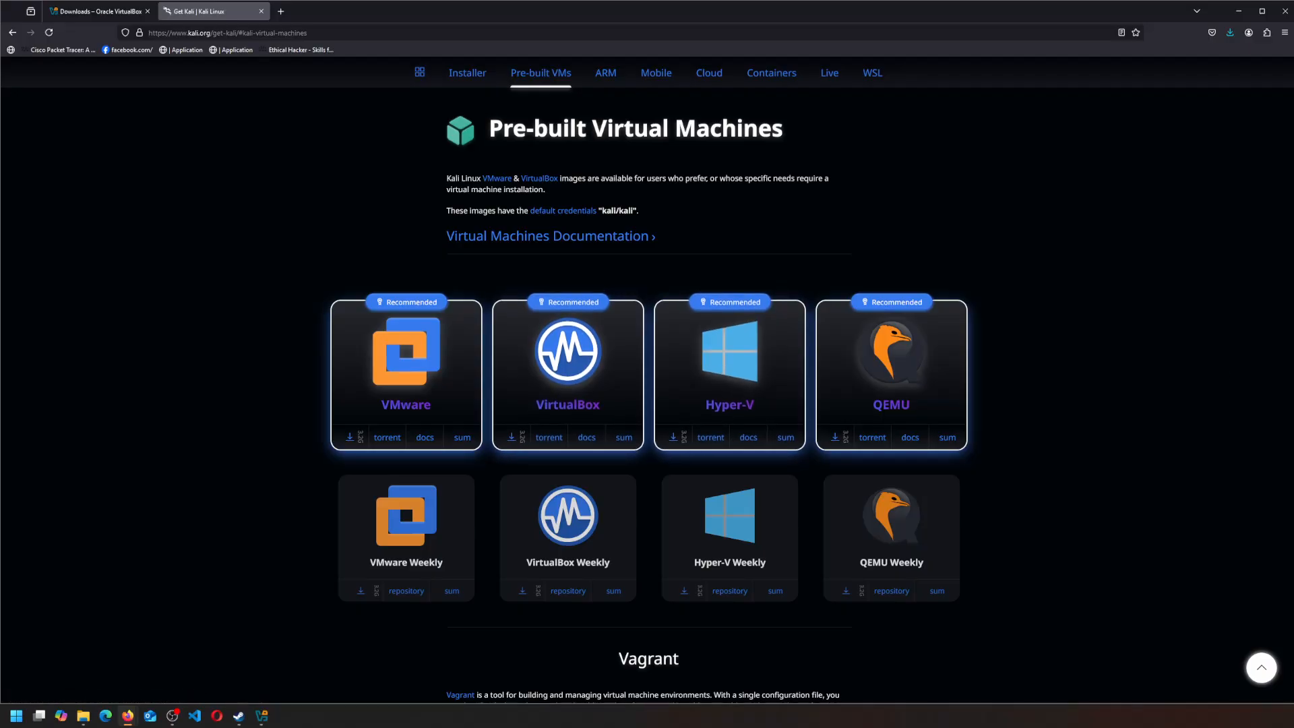
drag(1293, 114, 430, 89)
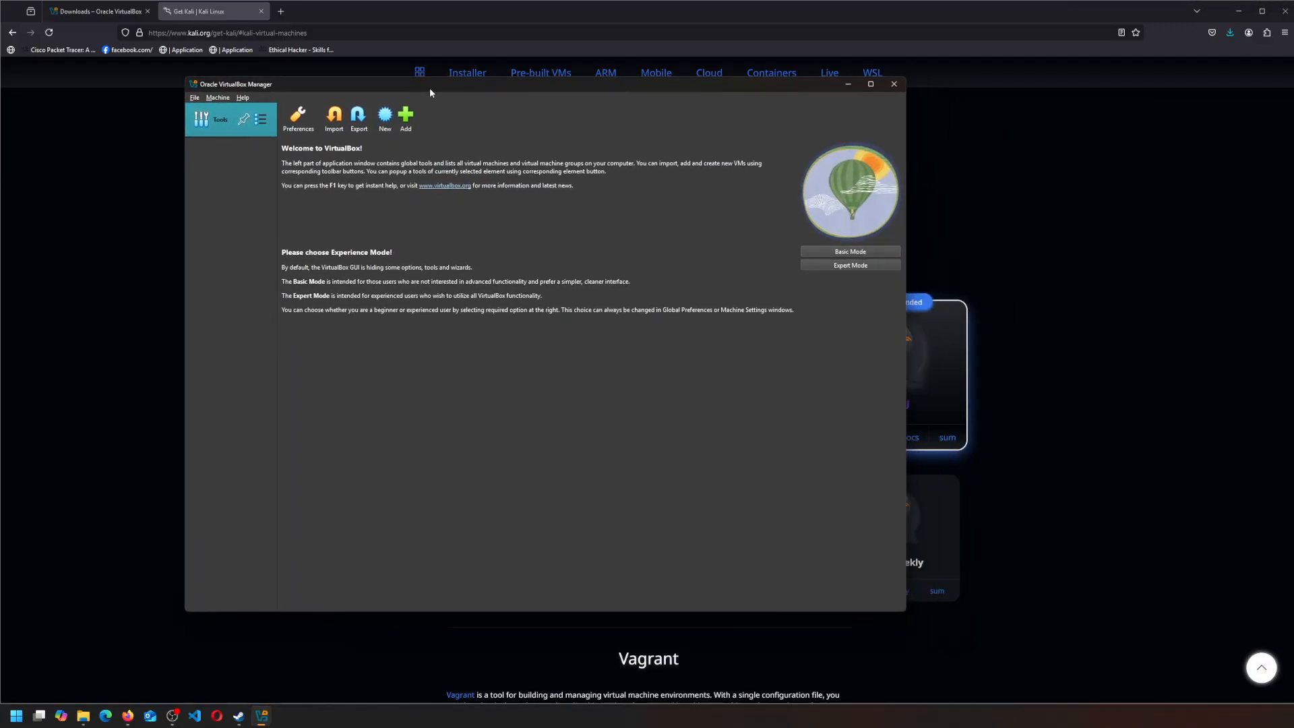
- Add an existing machine, browsing Work (E:) > ISOs to the Kali folder's .vbox file, then return to ISOs
click(406, 120)
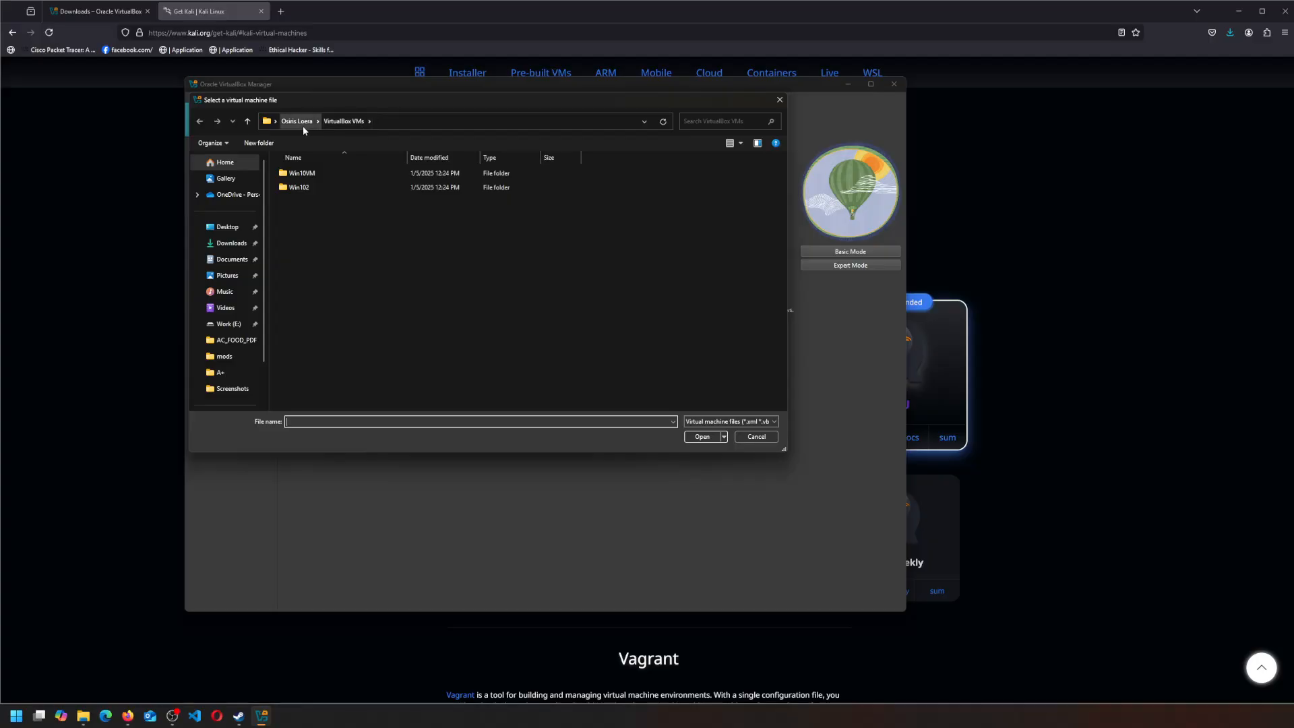
click(219, 325)
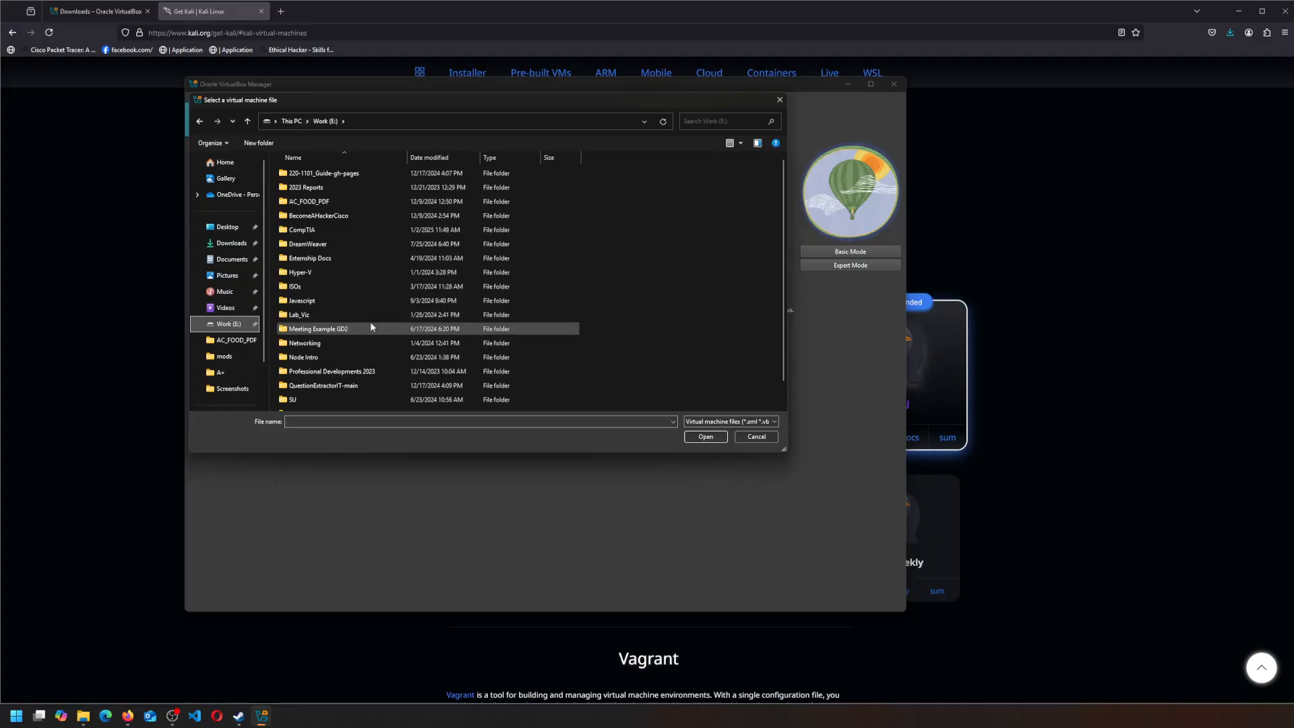
scroll(364, 323, down, 2)
double_click(307, 292)
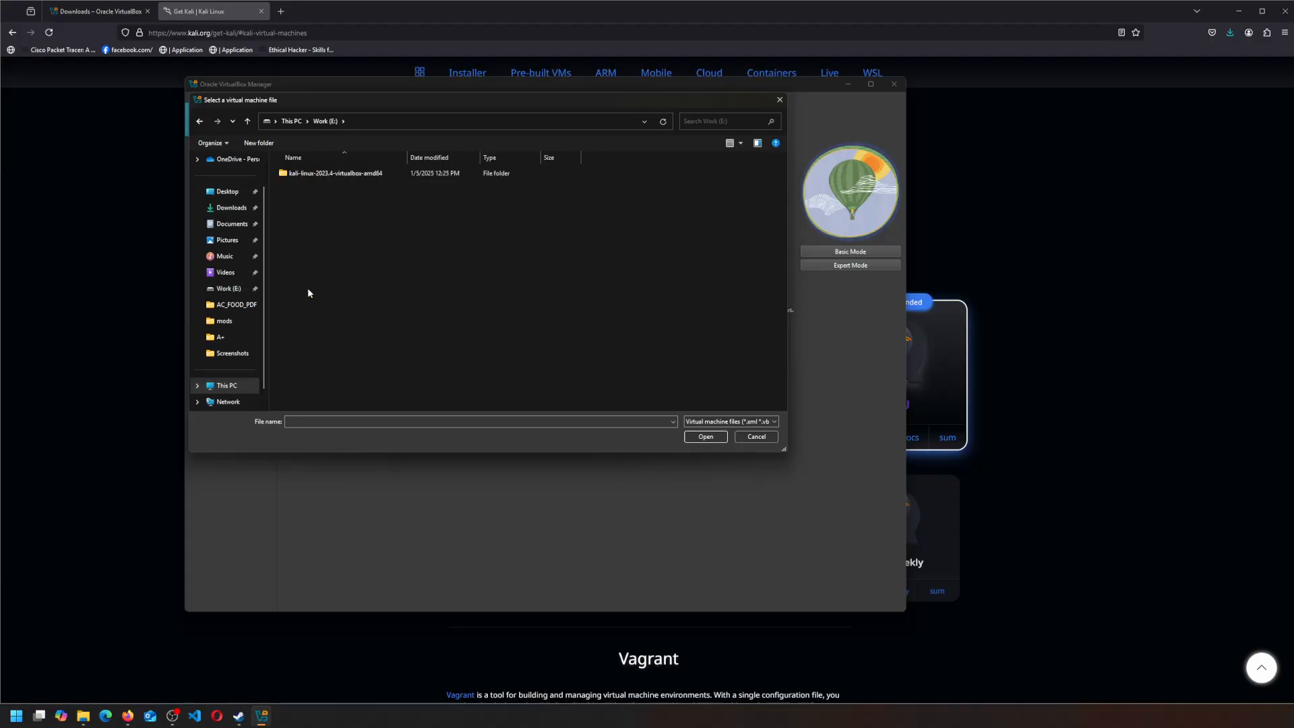
double_click(357, 174)
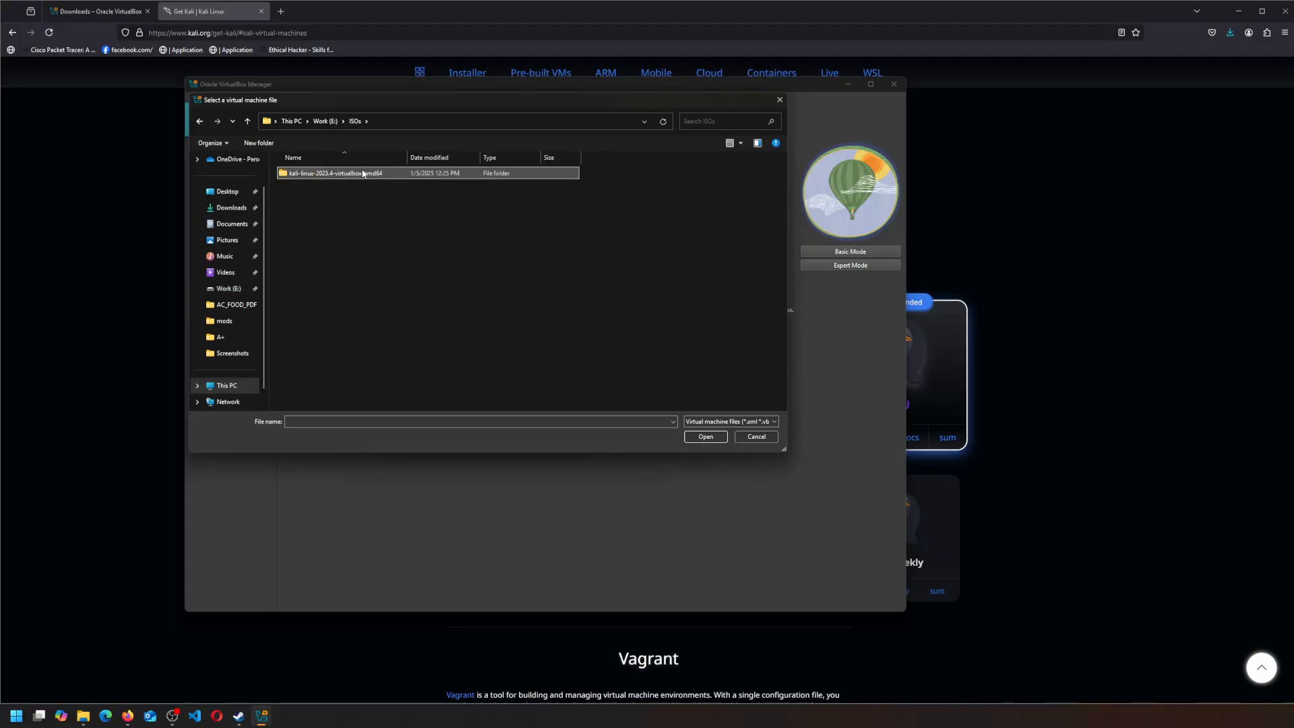
click(357, 188)
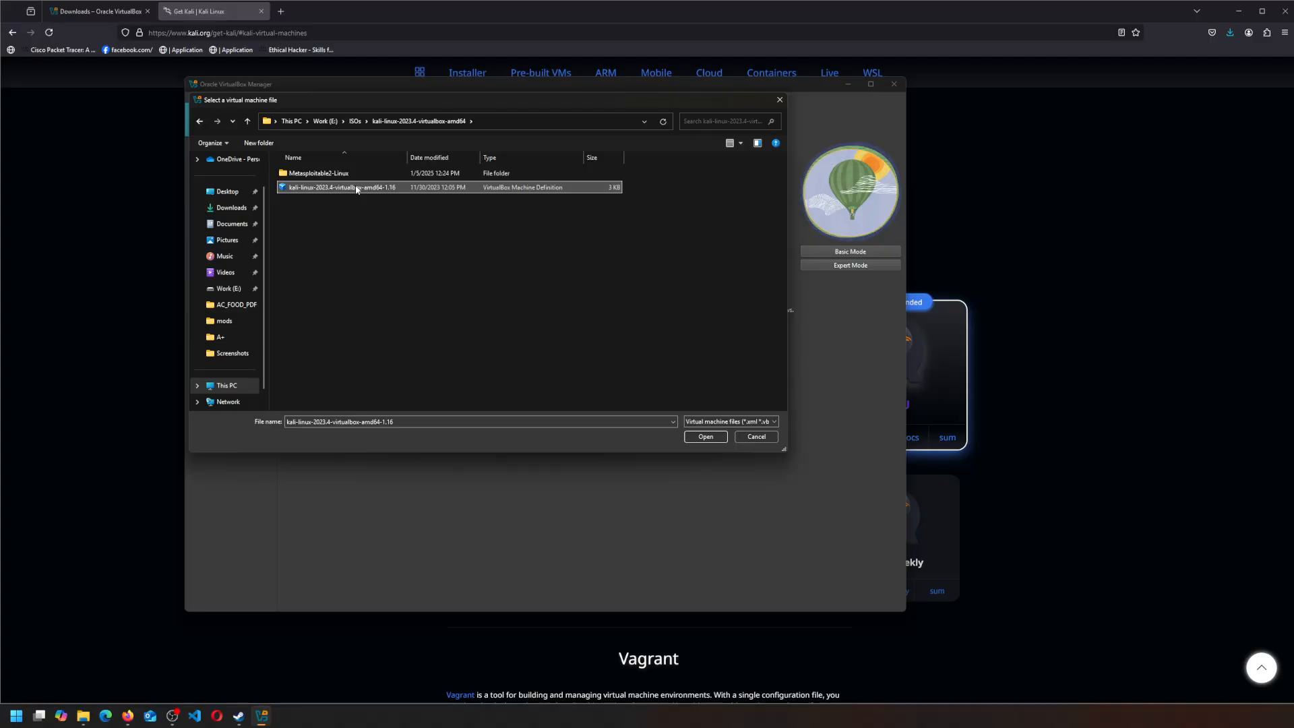
click(200, 121)
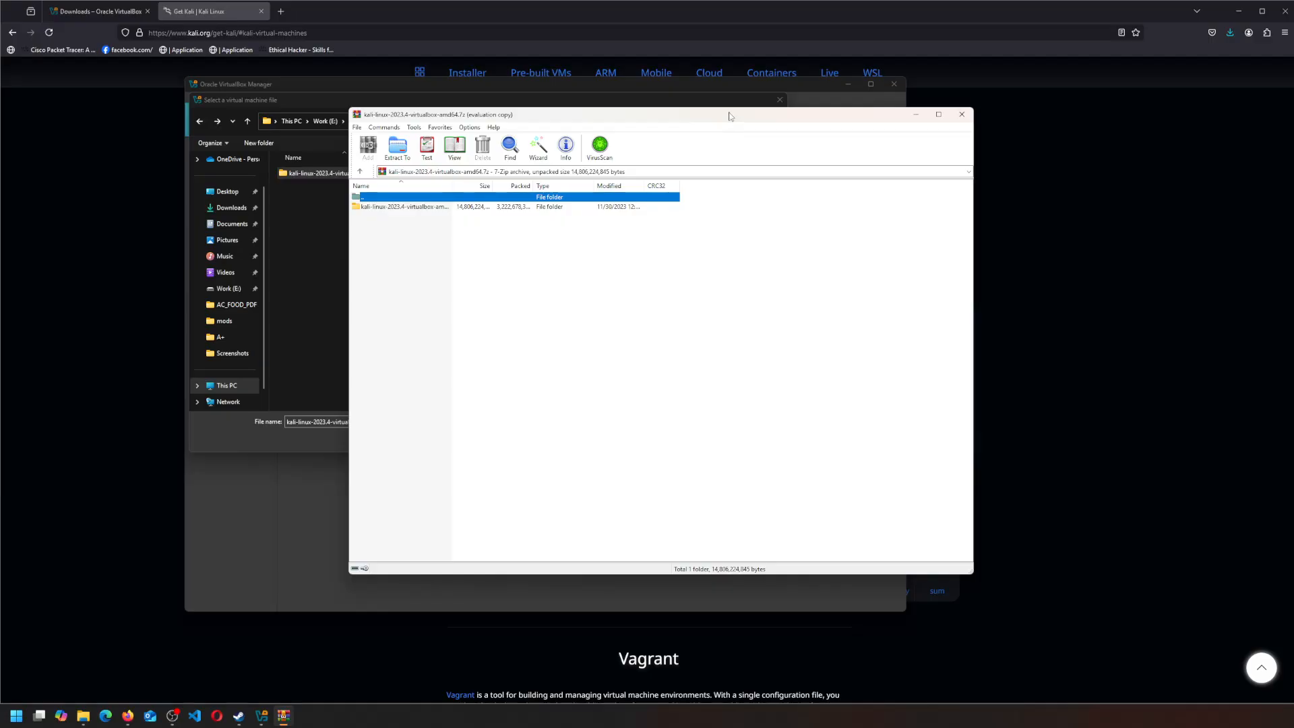
- Extract the kali-linux-2023.4-virtualbox-amd64 folder from the 7z archive into ISOs with WinRAR
click(741, 308)
click(415, 208)
drag(414, 208, 310, 256)
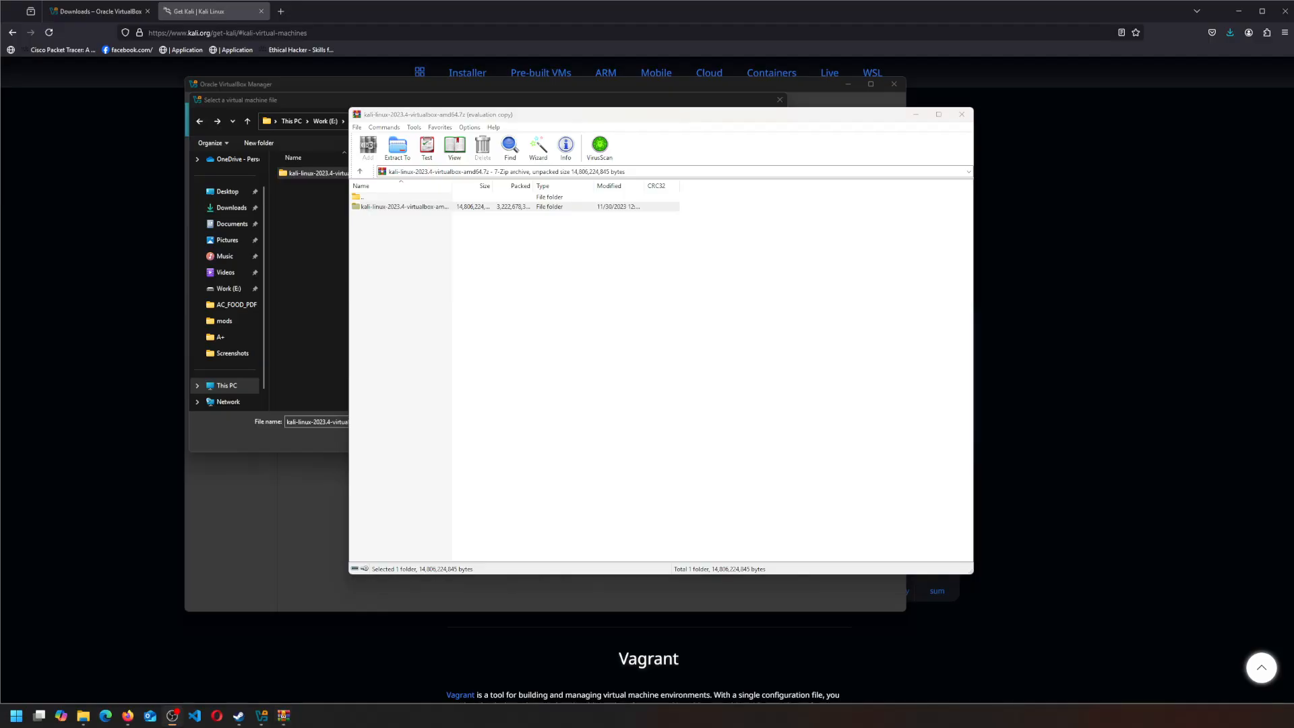
- Add the extracted kali-linux-2023.4-virtualbox-amd64-1.16 machine to VirtualBox and start it
click(962, 115)
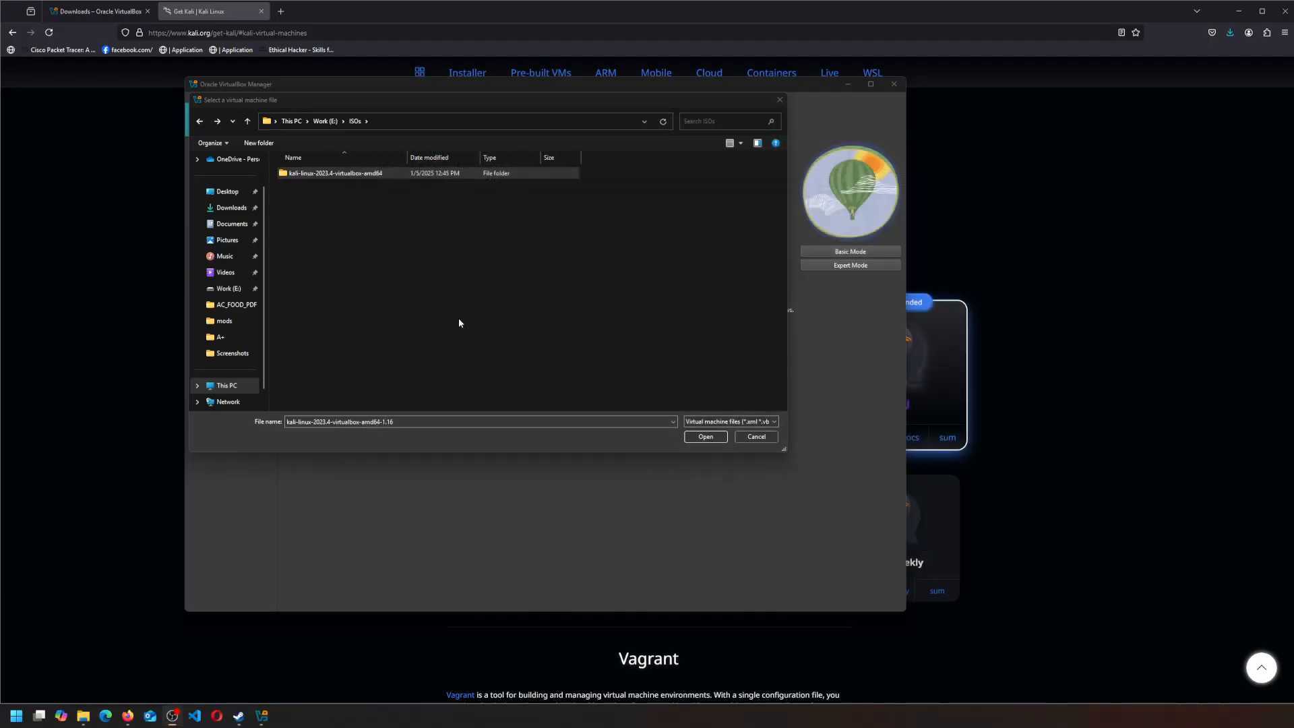
double_click(337, 173)
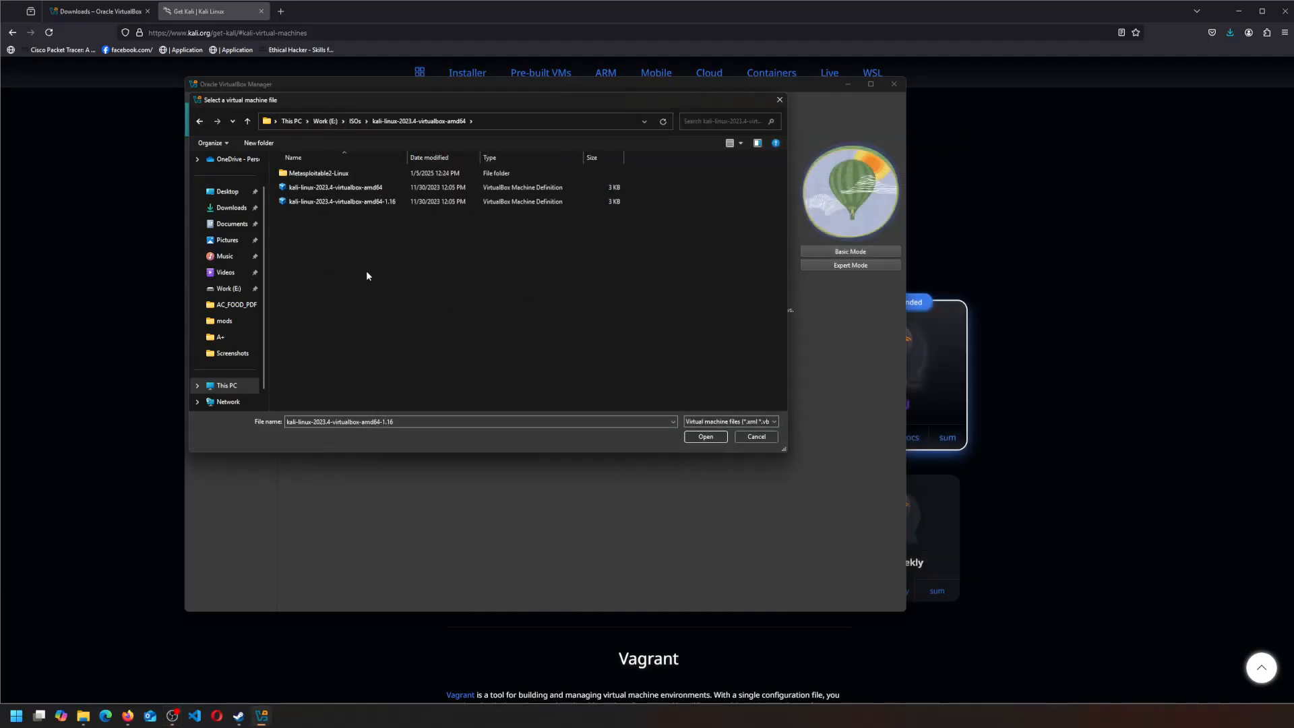
click(385, 202)
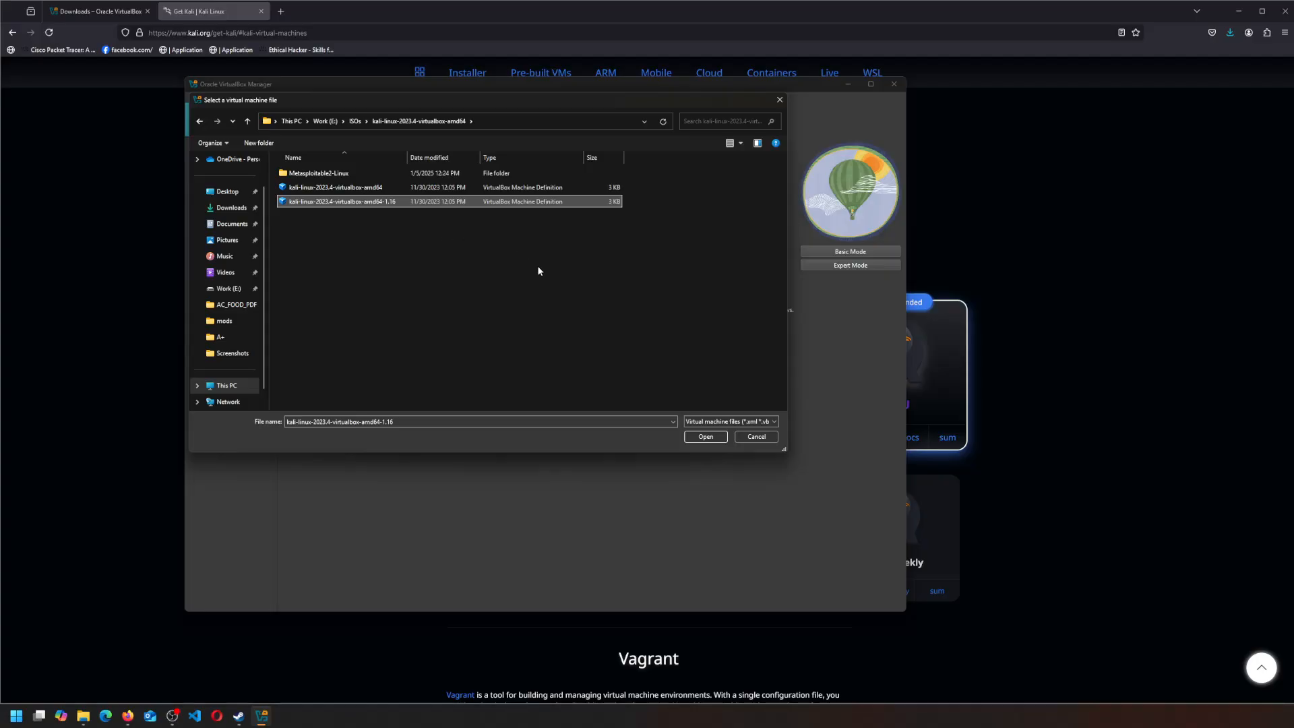
click(706, 436)
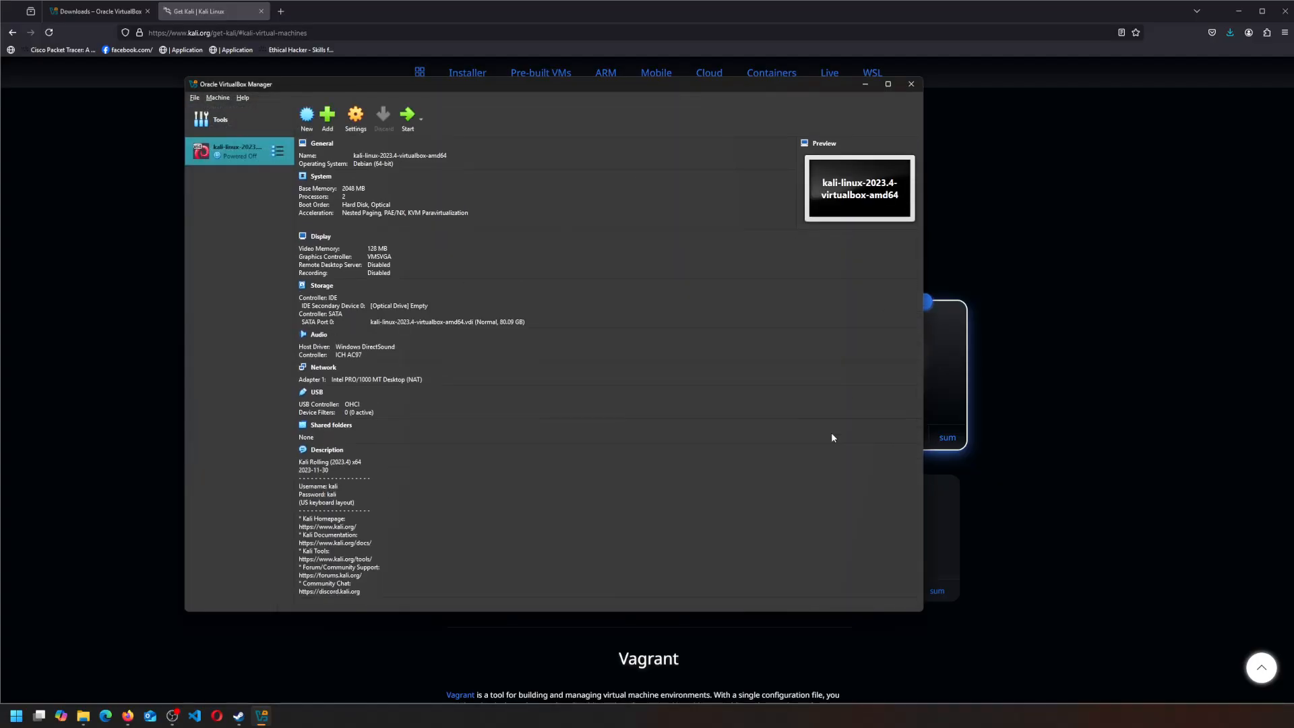
click(407, 116)
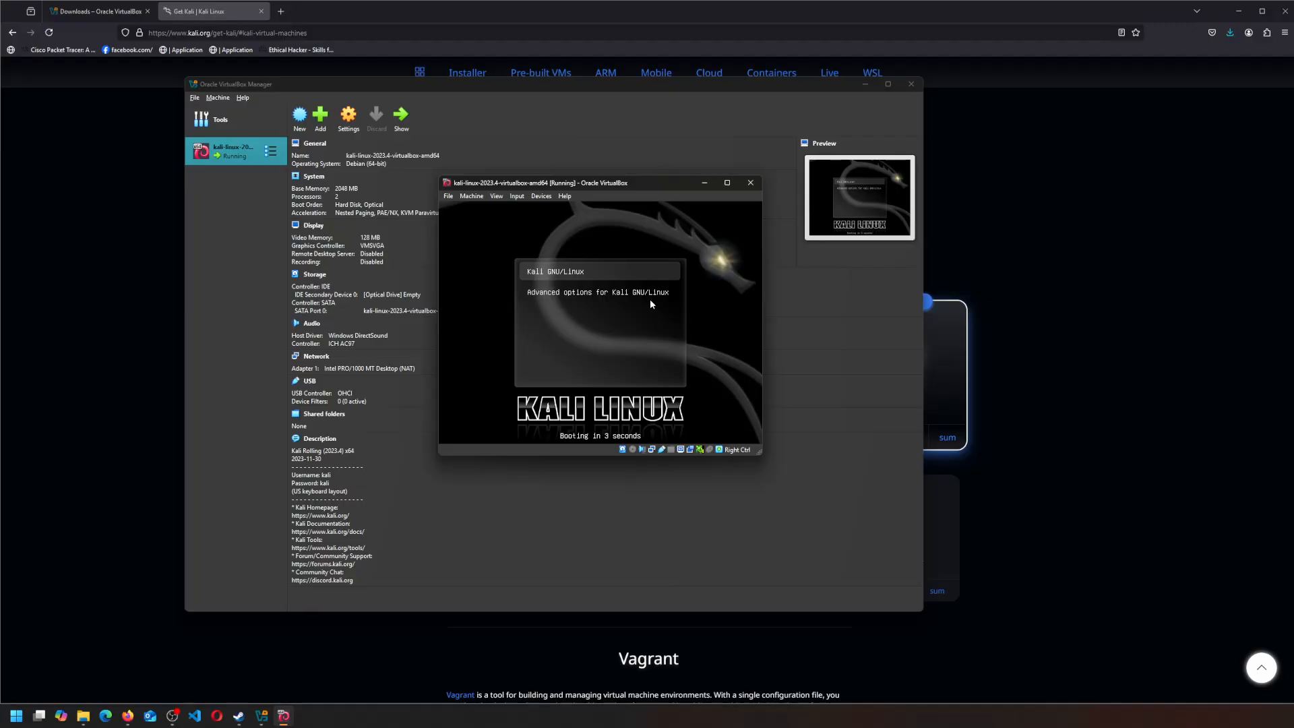
- Boot the default Kali entry, enlarge and reposition the VM window, and clear its notifications
key(Return)
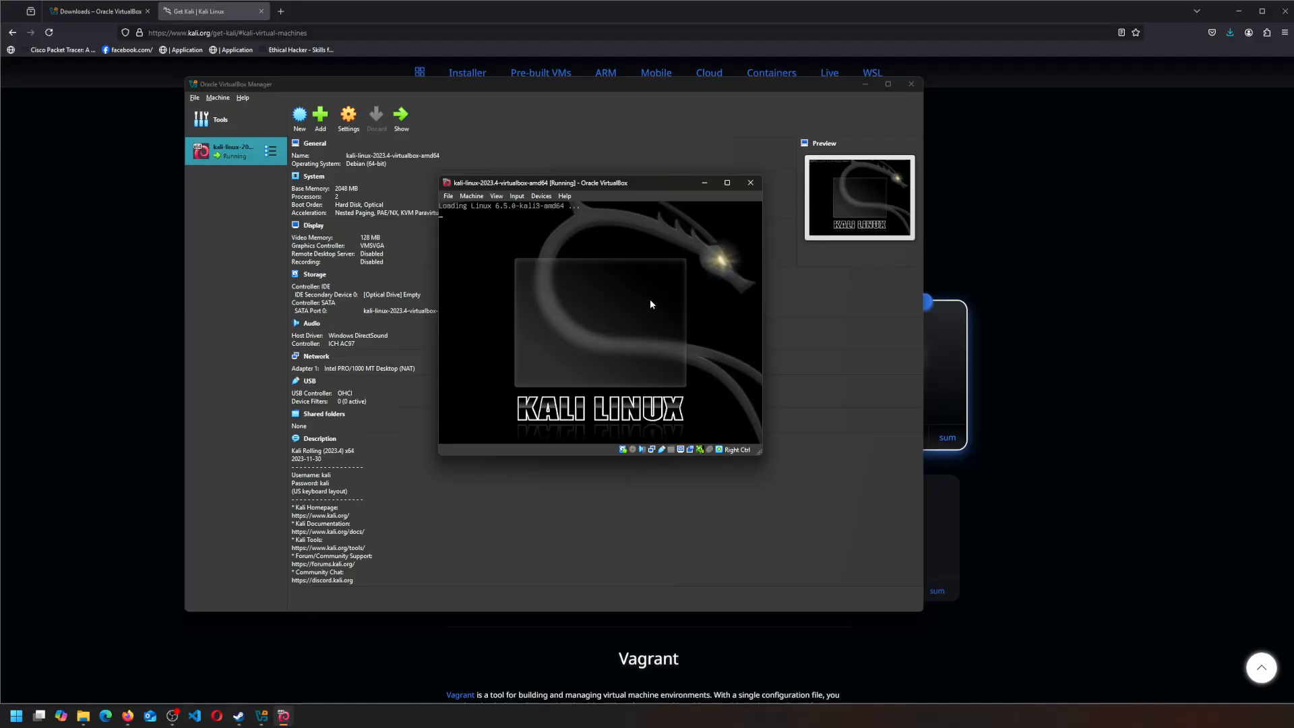
drag(762, 455, 913, 538)
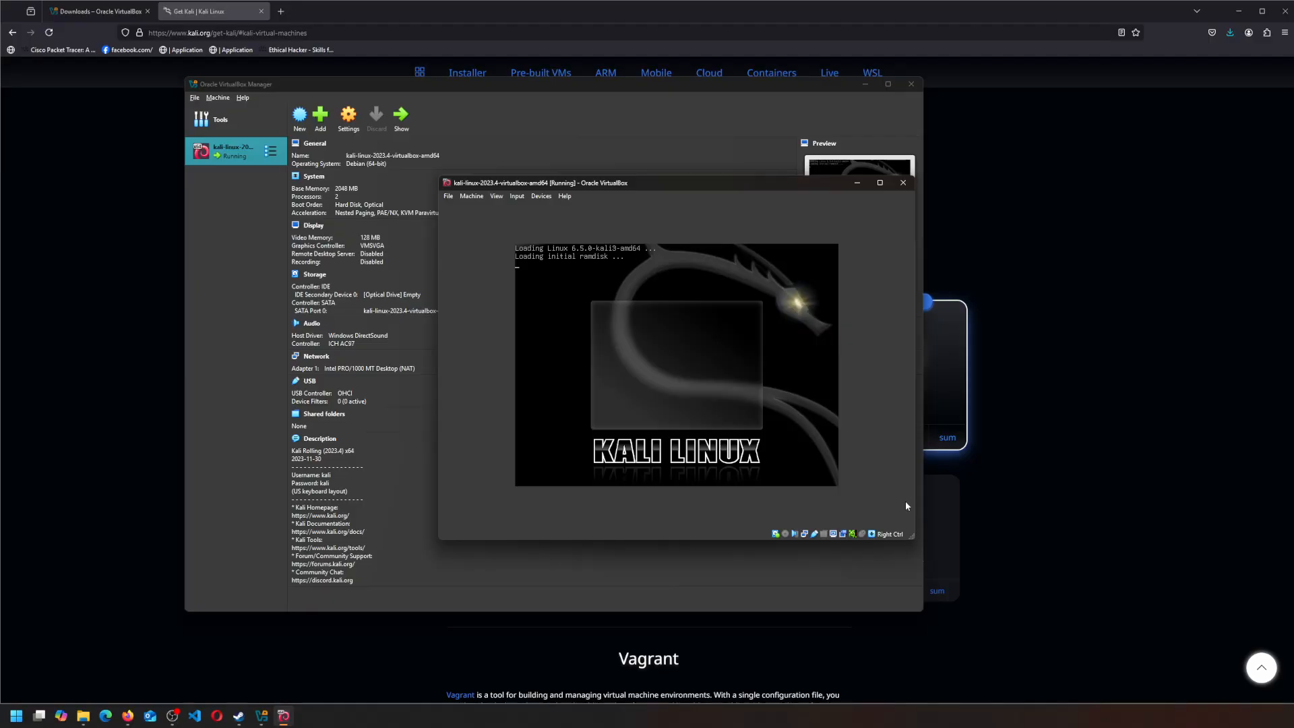
click(824, 453)
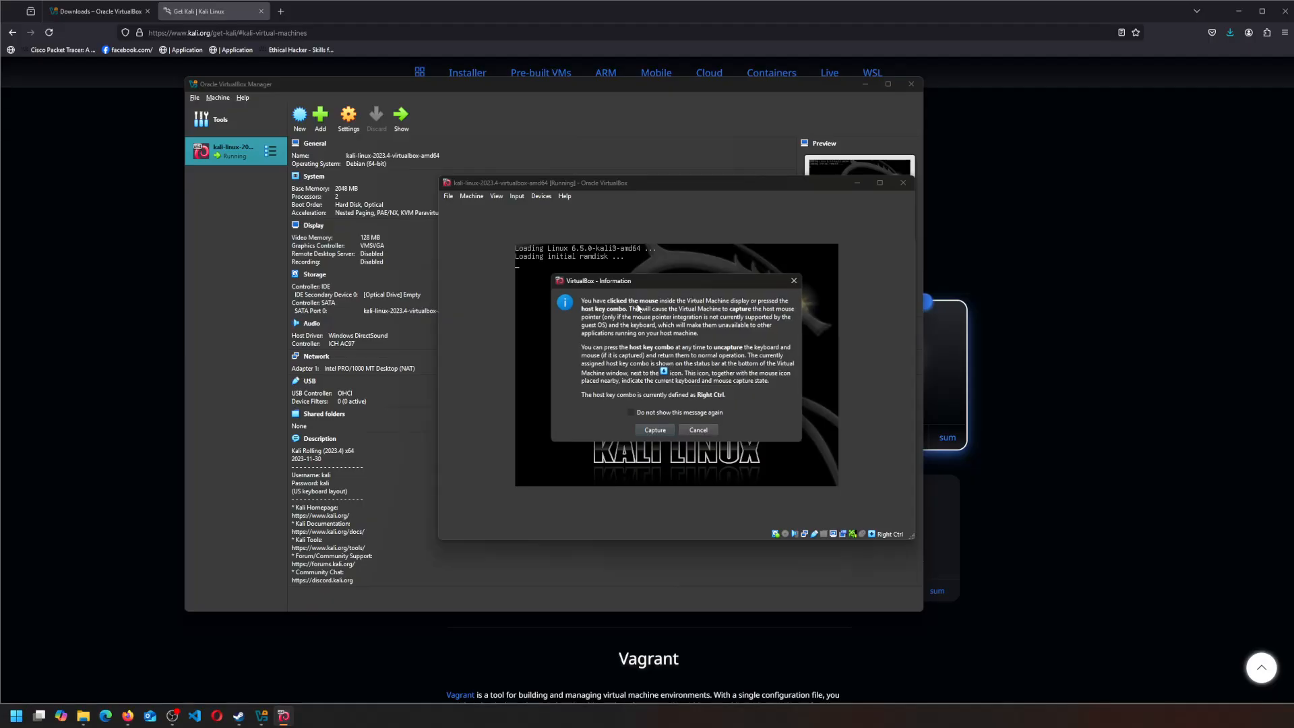
click(669, 434)
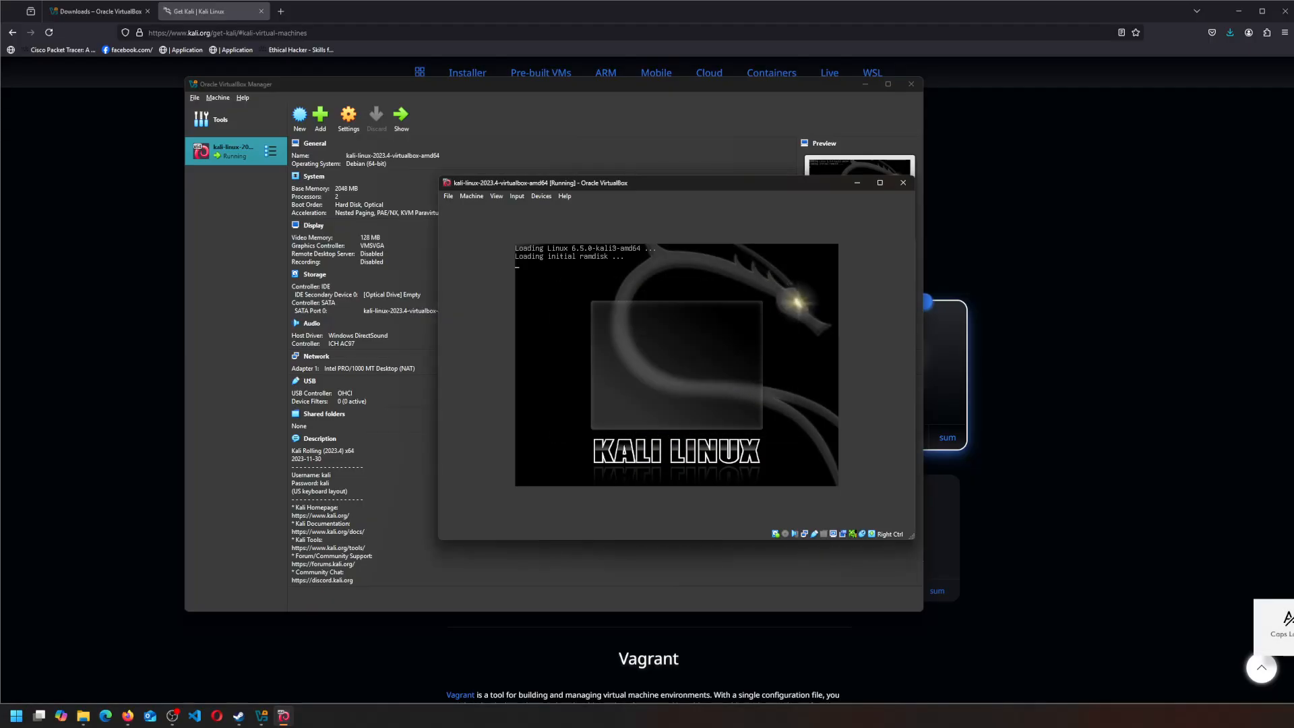
key(Control_R)
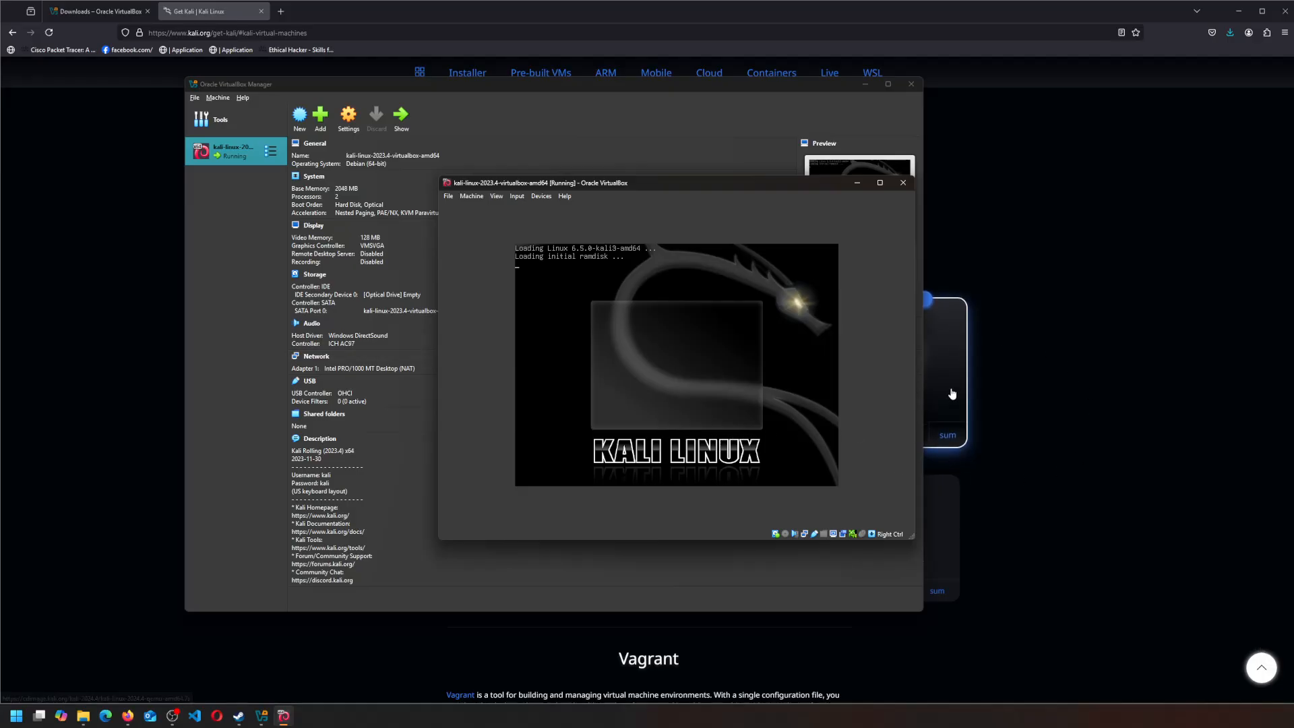
drag(741, 186, 690, 179)
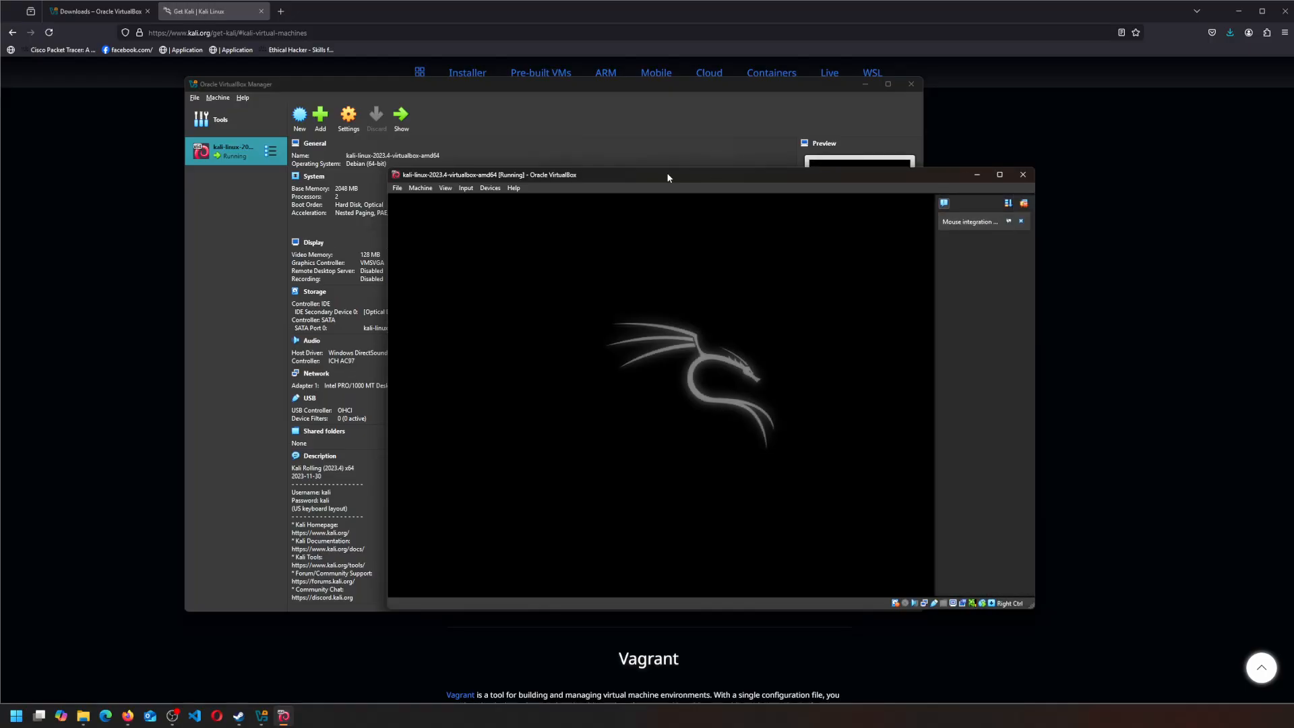
click(1025, 203)
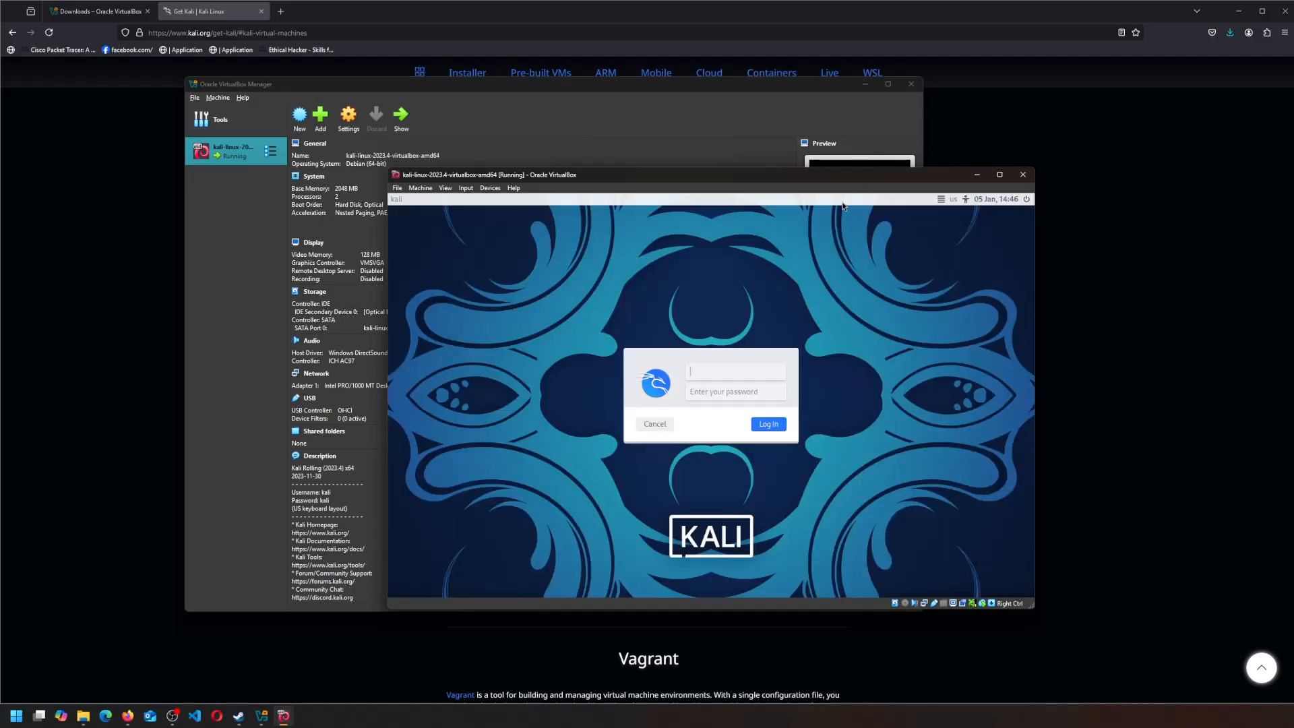
- Log in to Kali as user 'kali' with the default password
drag(815, 177, 771, 165)
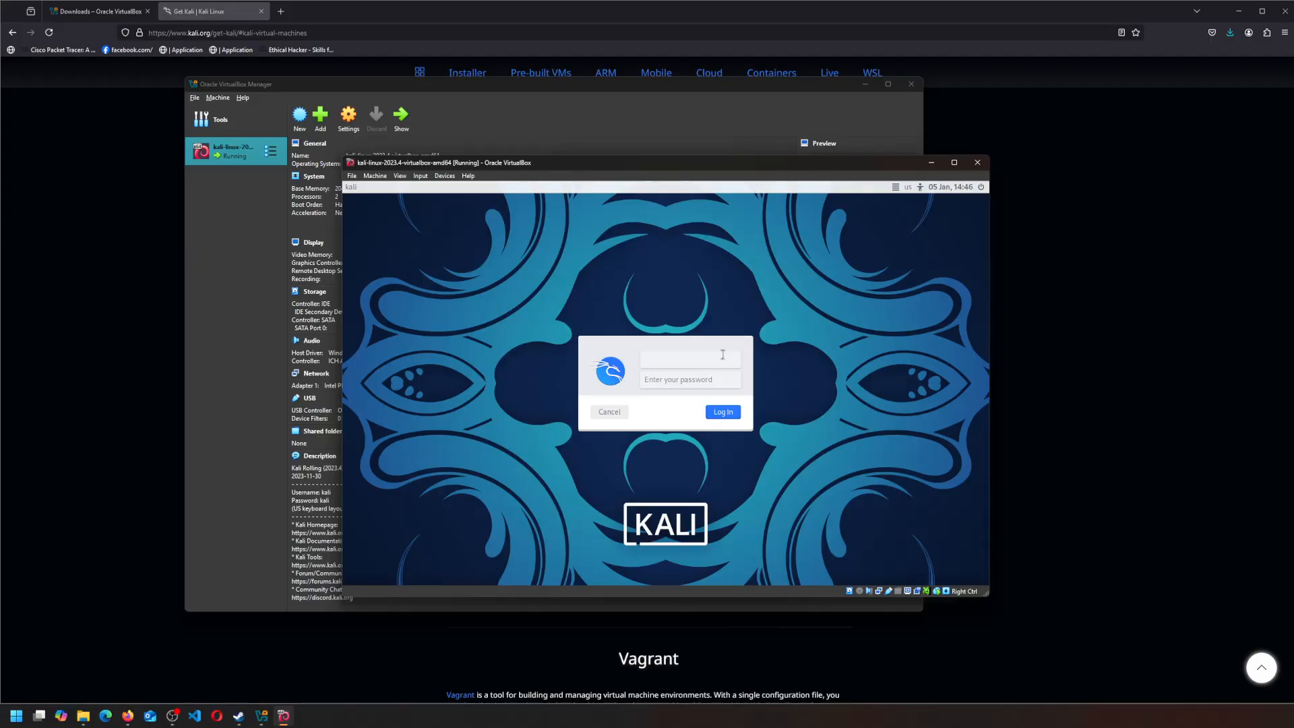
text(kali)
key(Tab)
key(Return)
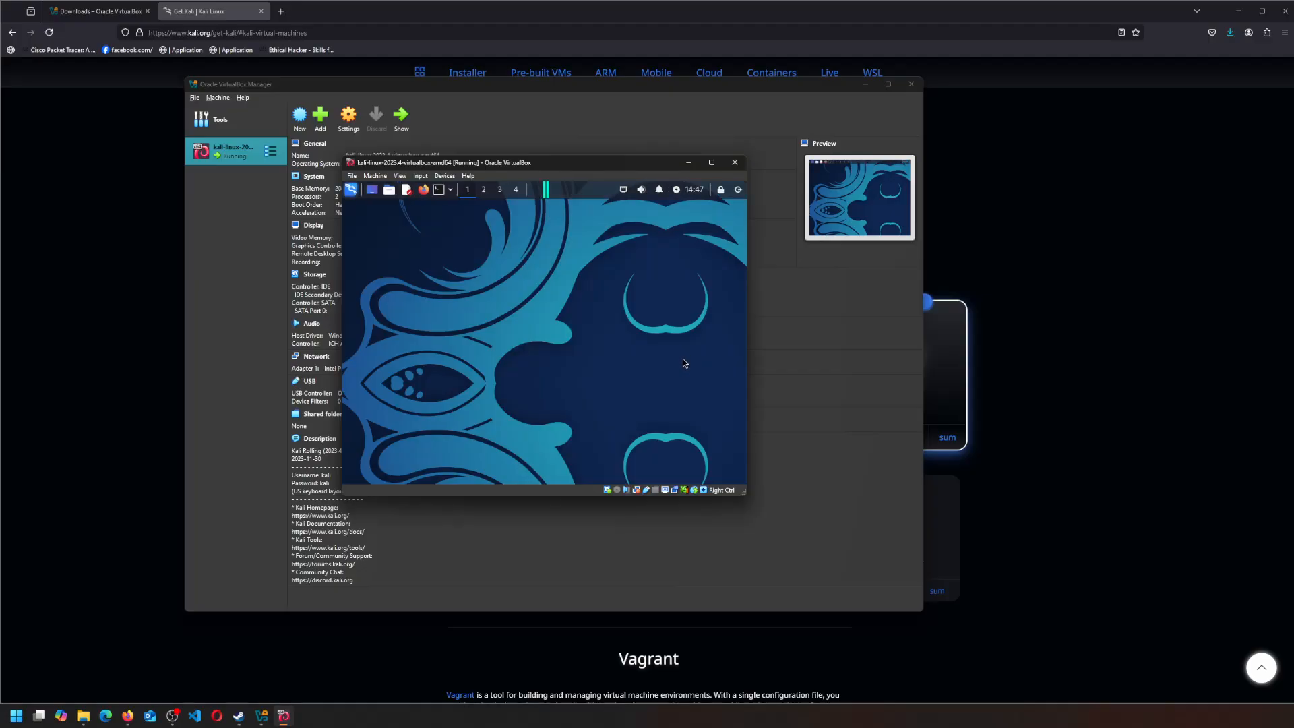
- Enlarge the Kali VM window, move it to the top-left, and stretch it to fill the screen
drag(743, 492, 1105, 614)
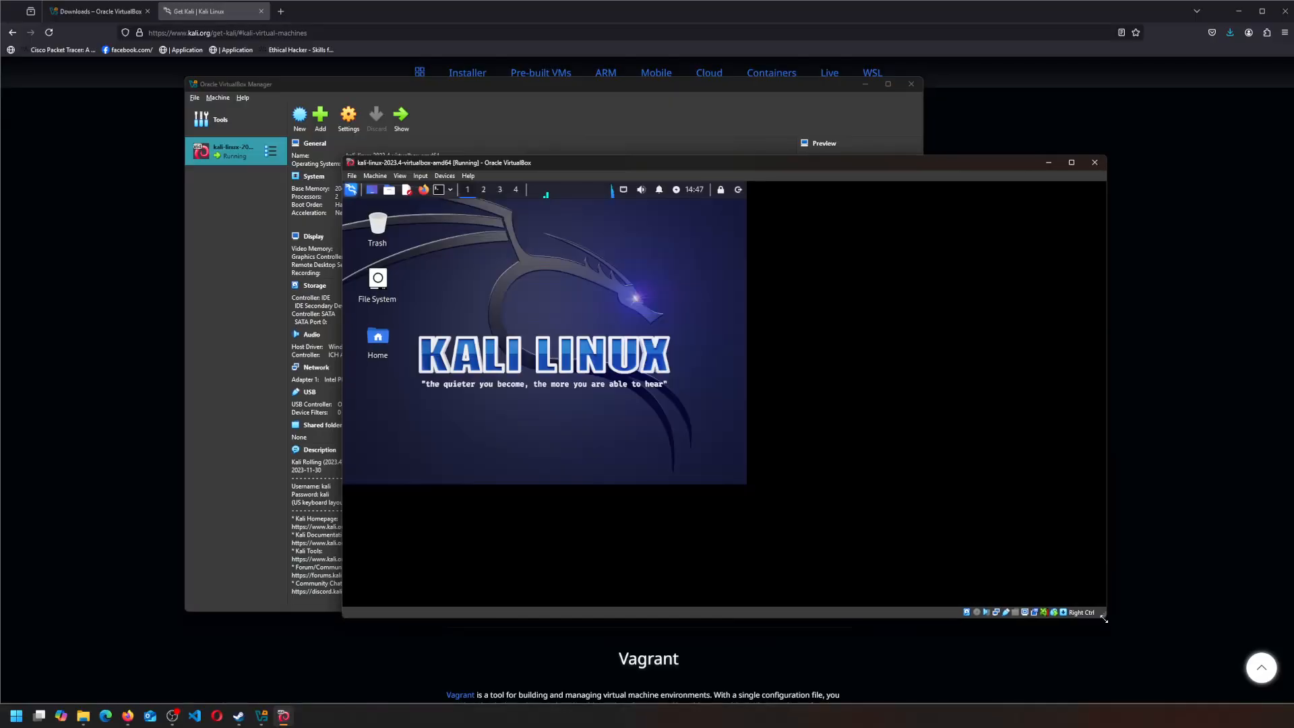
drag(758, 169, 501, 76)
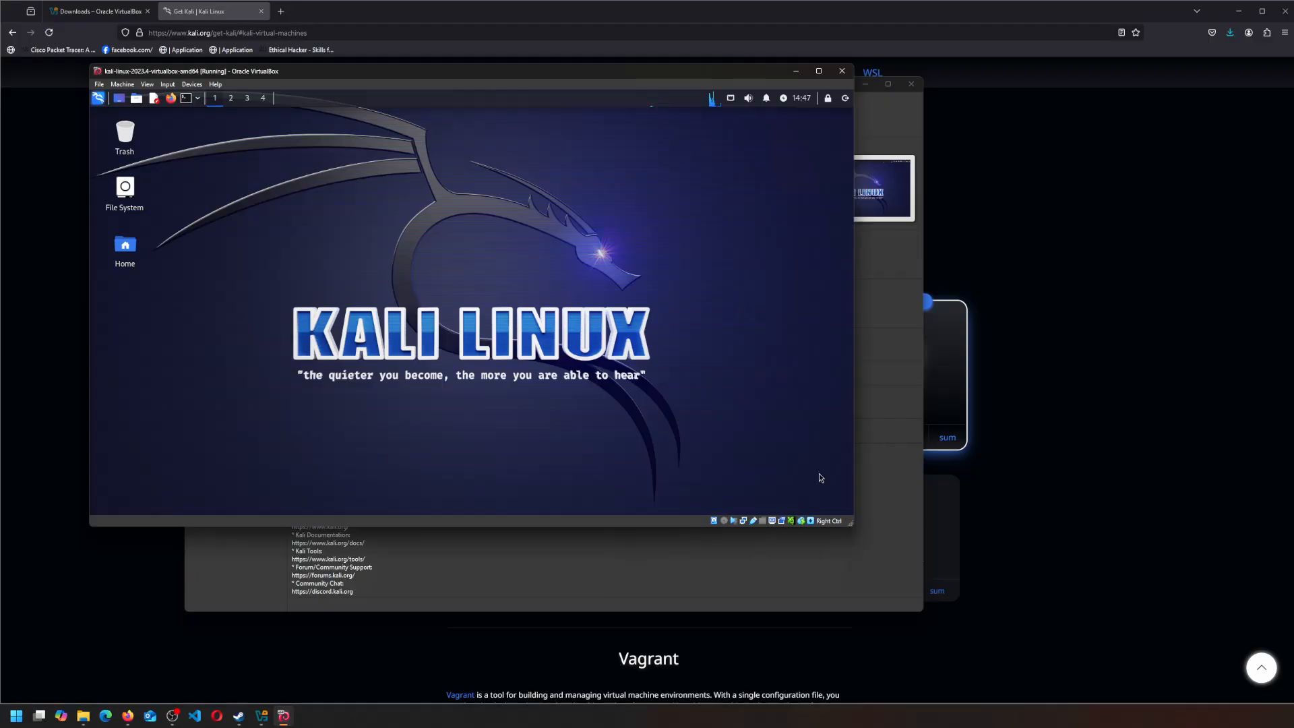
drag(846, 524, 1178, 677)
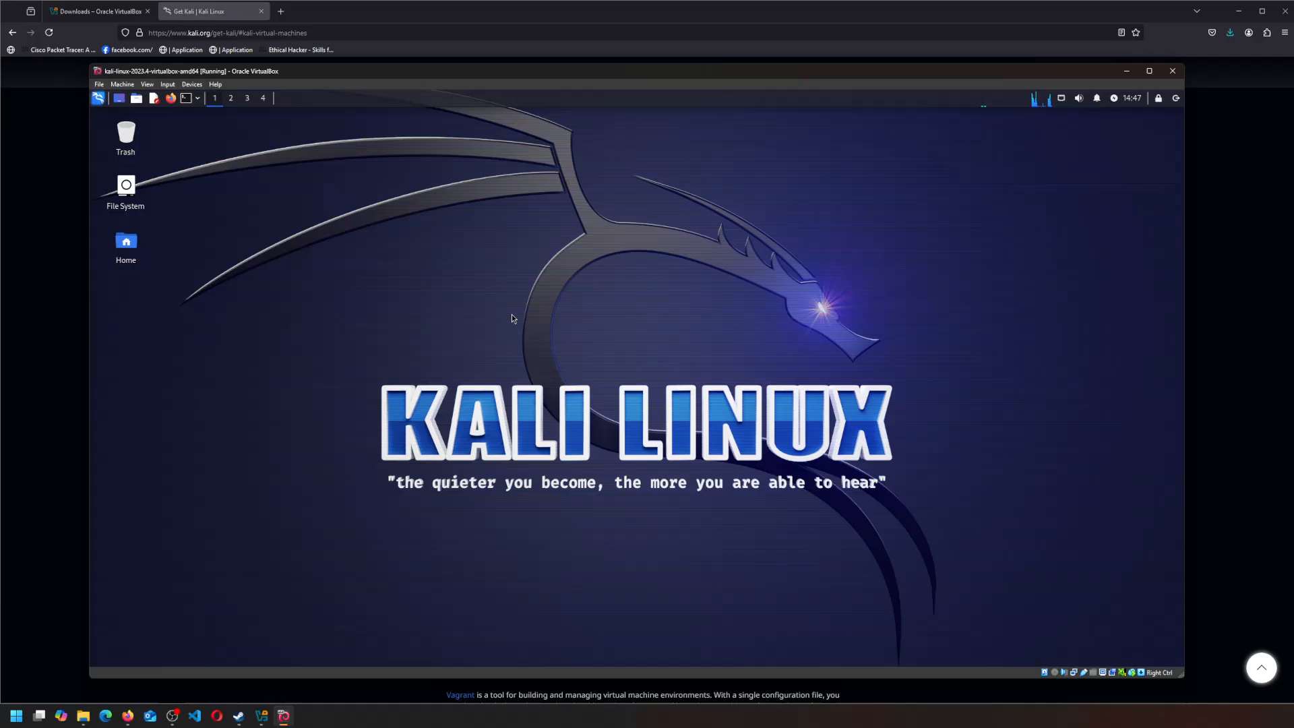